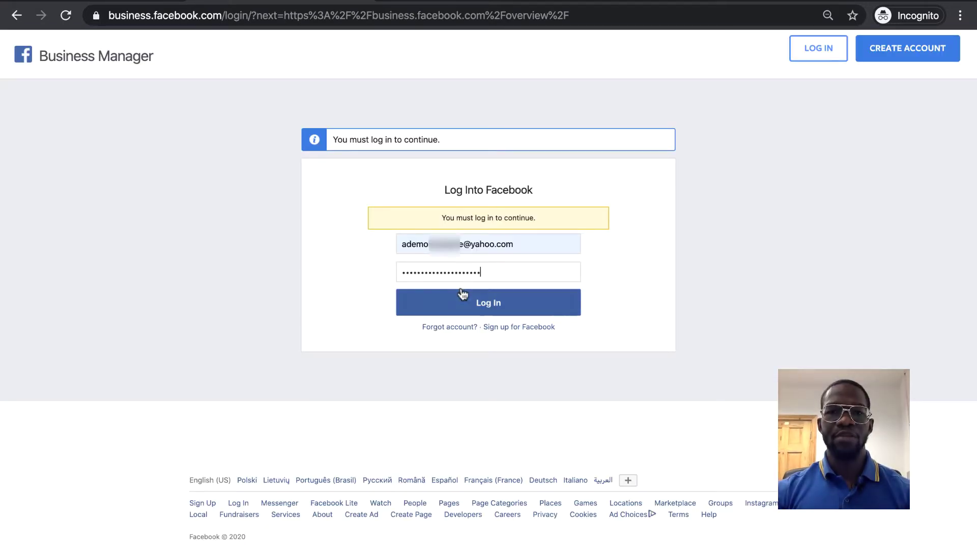
- Log in to Business Manager and begin creating a new business account
{"action": "left_click", "coordinate": [434, 294]}
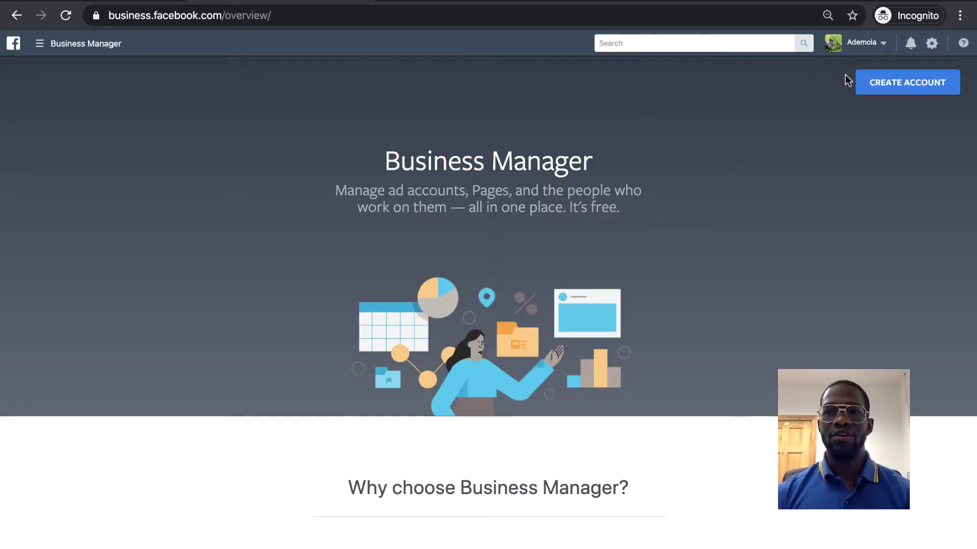
{"action": "left_click", "coordinate": [863, 83]}
- Name the business 'YumYum Pizza', enter the business e-mail, and continue to the details step
{"action": "left_click", "coordinate": [413, 198]}
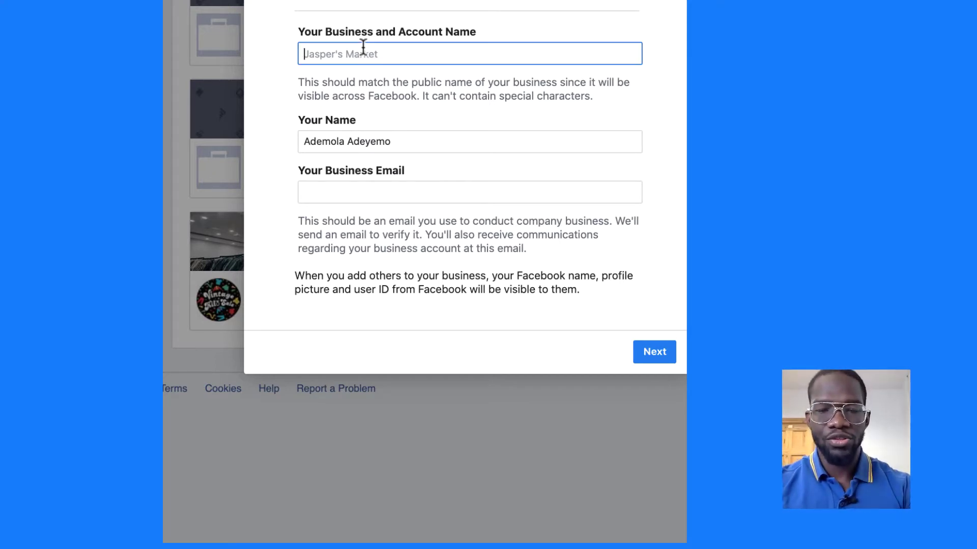
{"action": "type", "text": "YumY"}
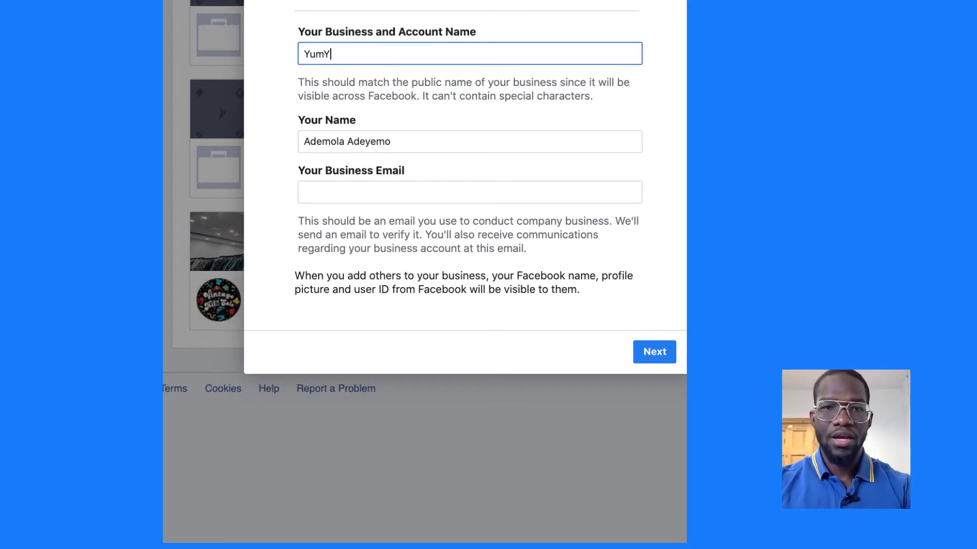
{"action": "type", "text": "um Pizza"}
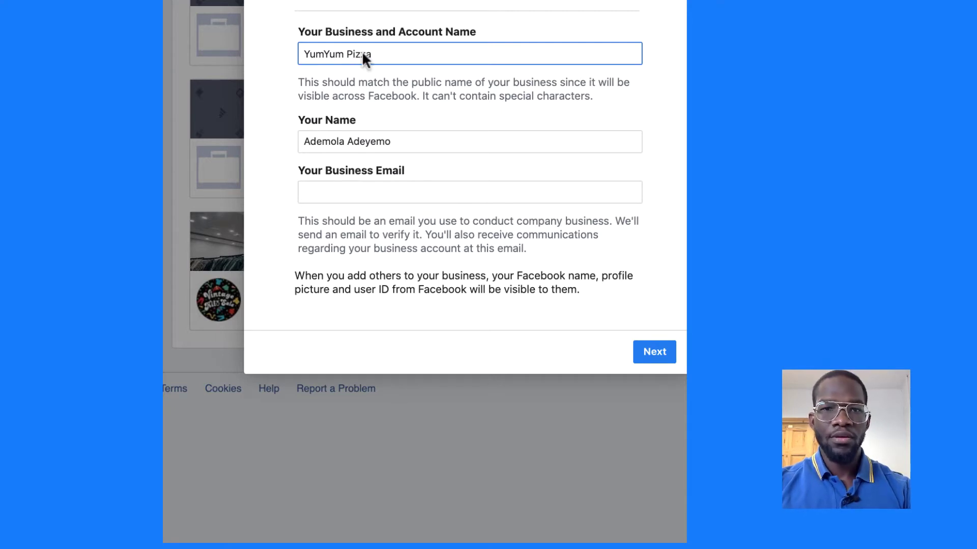
{"action": "left_click", "coordinate": [330, 192]}
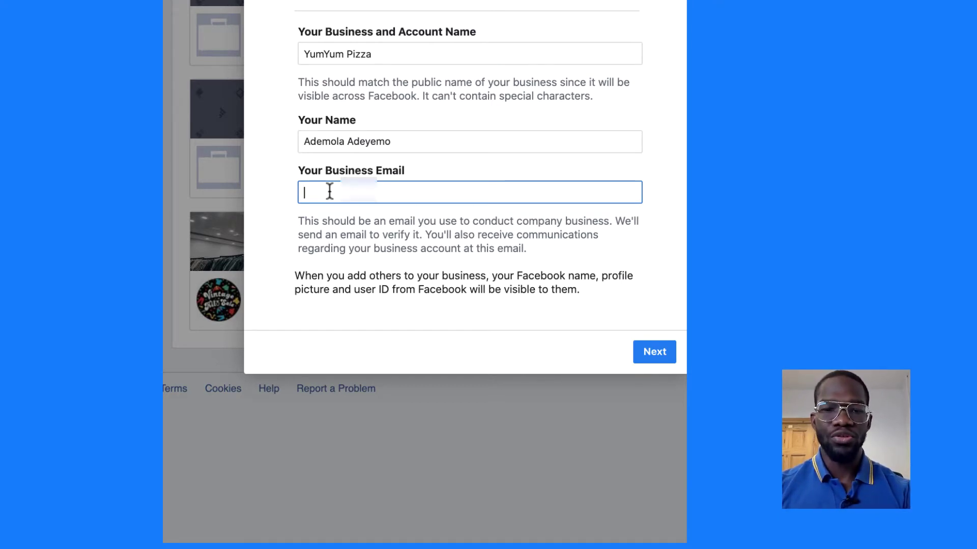
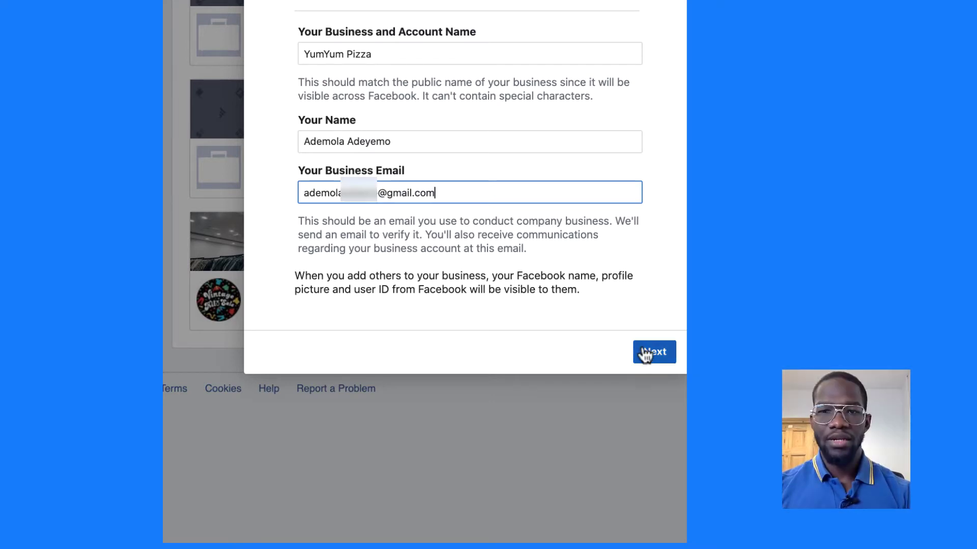
{"action": "left_click", "coordinate": [645, 355]}
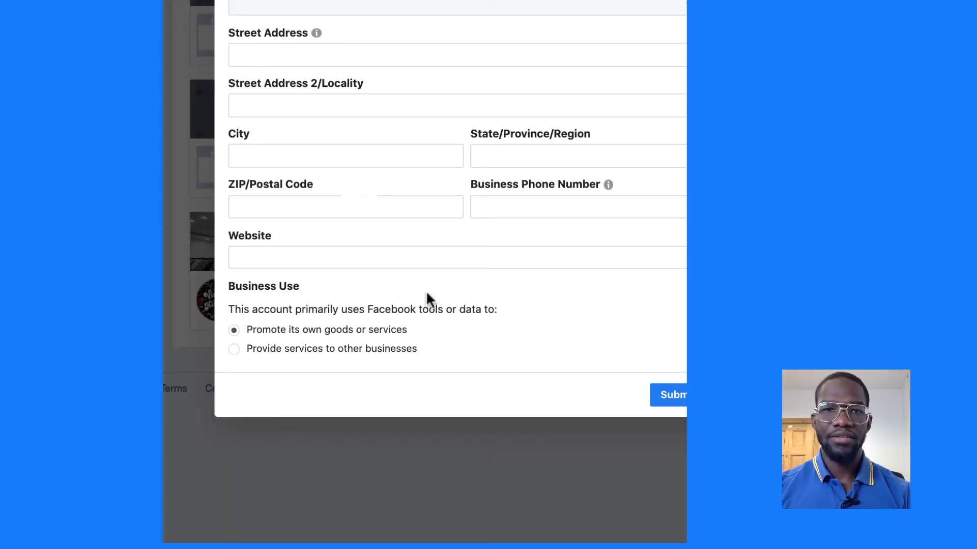
- Choose Ireland as the country and try both Business Use options
{"action": "left_click", "coordinate": [295, 7]}
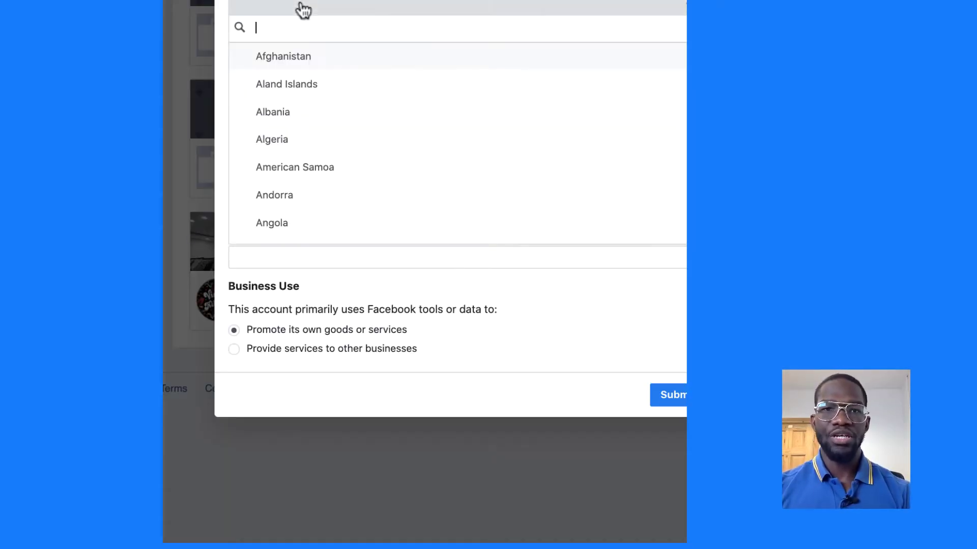
{"action": "type", "text": "ireand"}
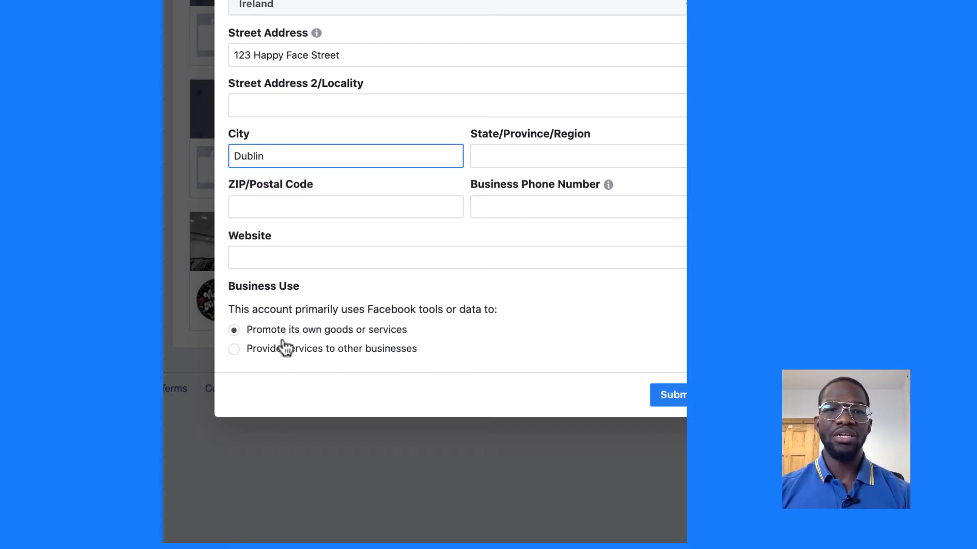
{"action": "left_click", "coordinate": [235, 350]}
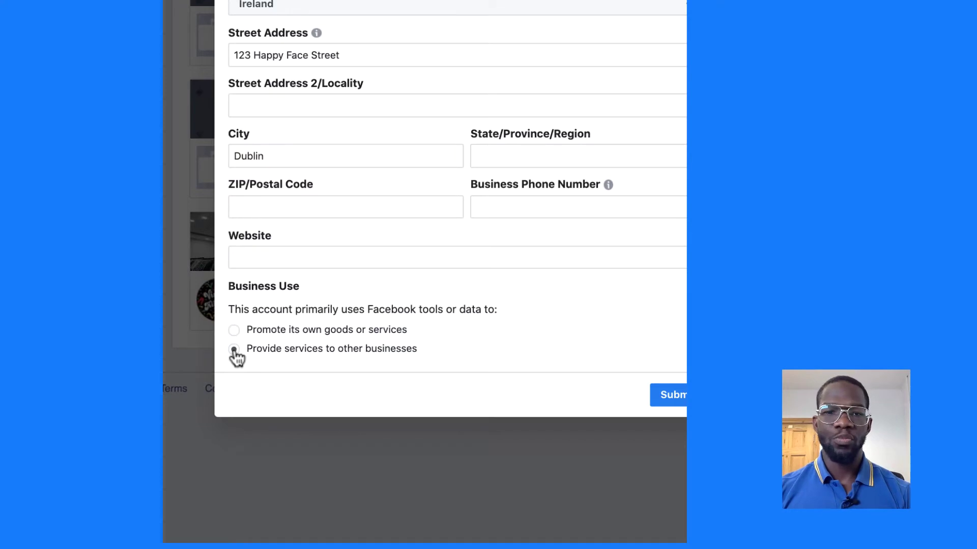
{"action": "left_click", "coordinate": [235, 331]}
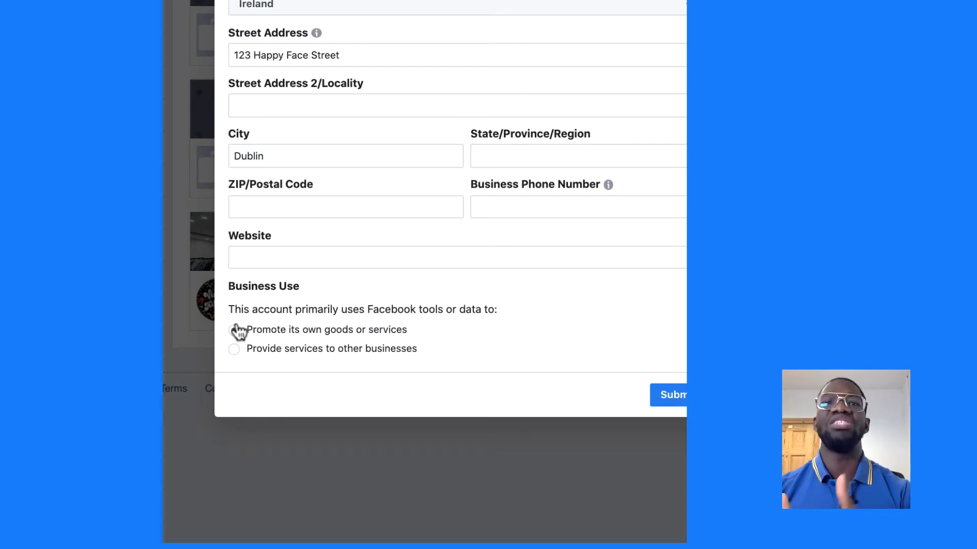
- Set business use to promoting its own goods or services and submit the YumYum Pizza details
{"action": "left_click", "coordinate": [235, 330]}
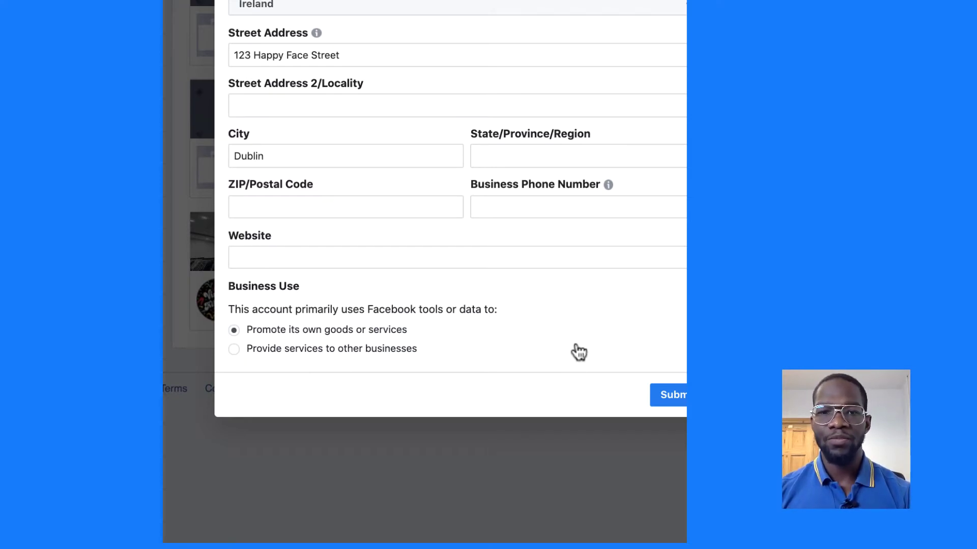
{"action": "left_click", "coordinate": [664, 401]}
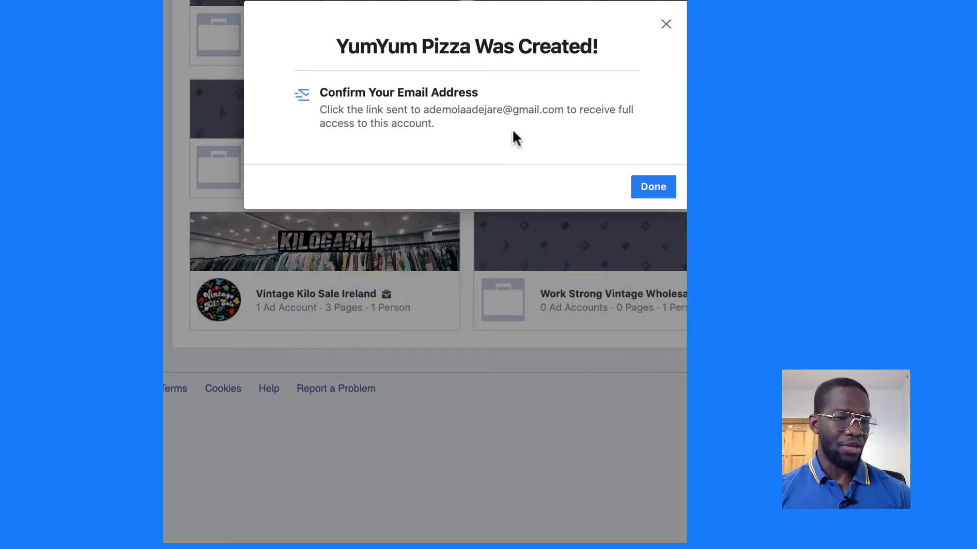
- Dismiss the confirmation, postpone the security reminder, and start adding a Page
{"action": "left_click", "coordinate": [663, 192]}
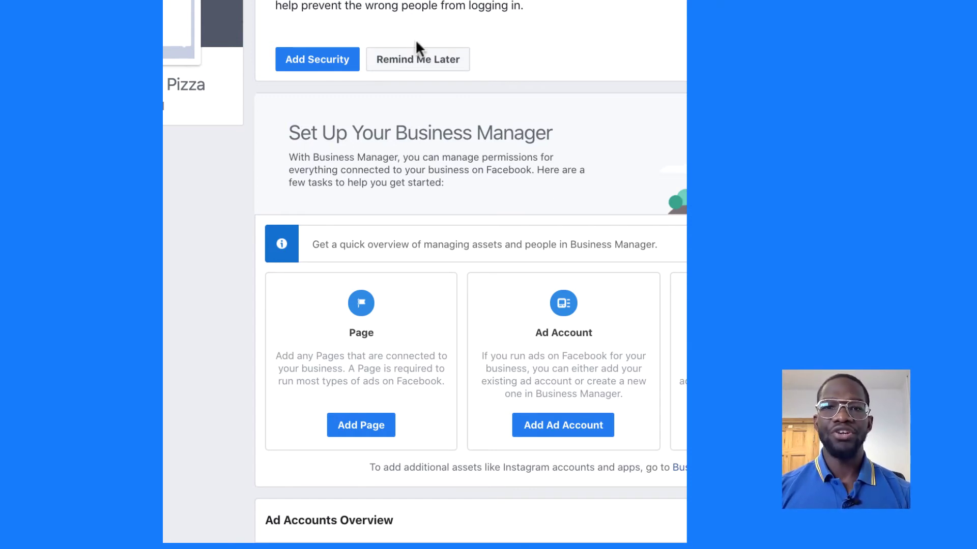
{"action": "left_click", "coordinate": [430, 66]}
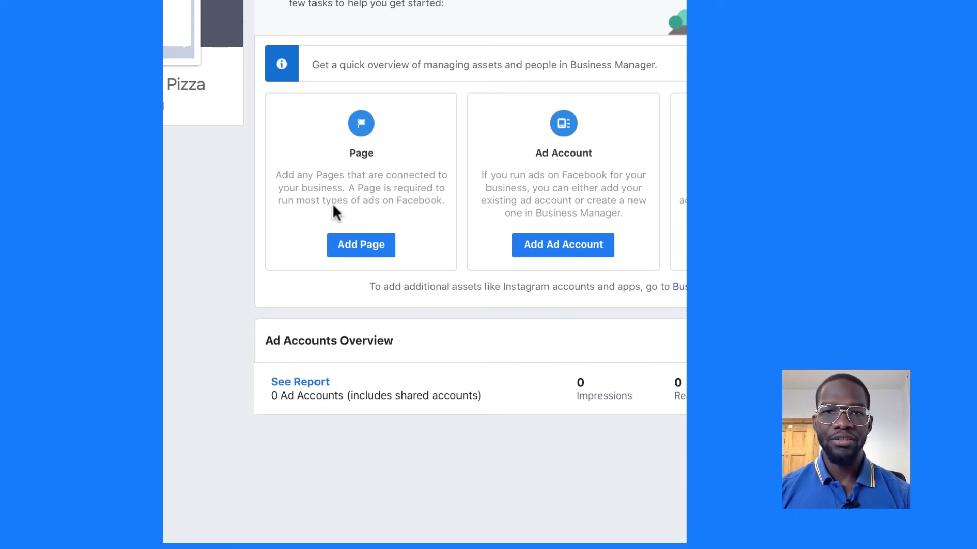
{"action": "left_click", "coordinate": [357, 249]}
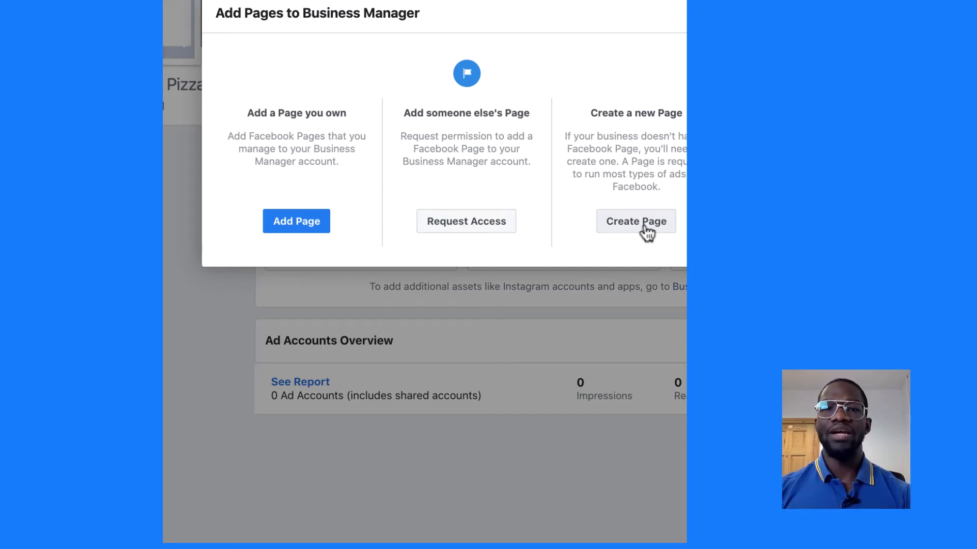
- Add the existing YumYum Pizza Page, found by searching 'yum', and close the confirmation
{"action": "left_click", "coordinate": [290, 224]}
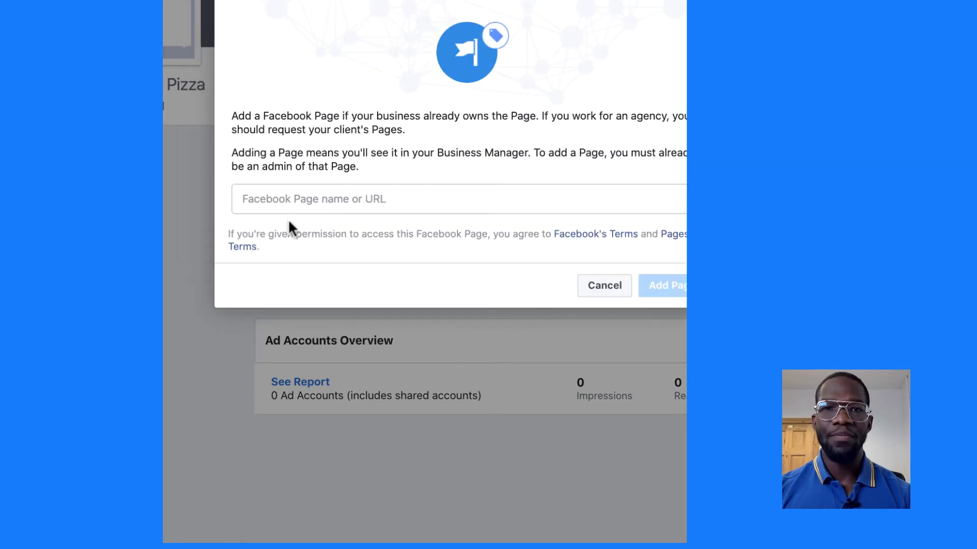
{"action": "left_click", "coordinate": [303, 206]}
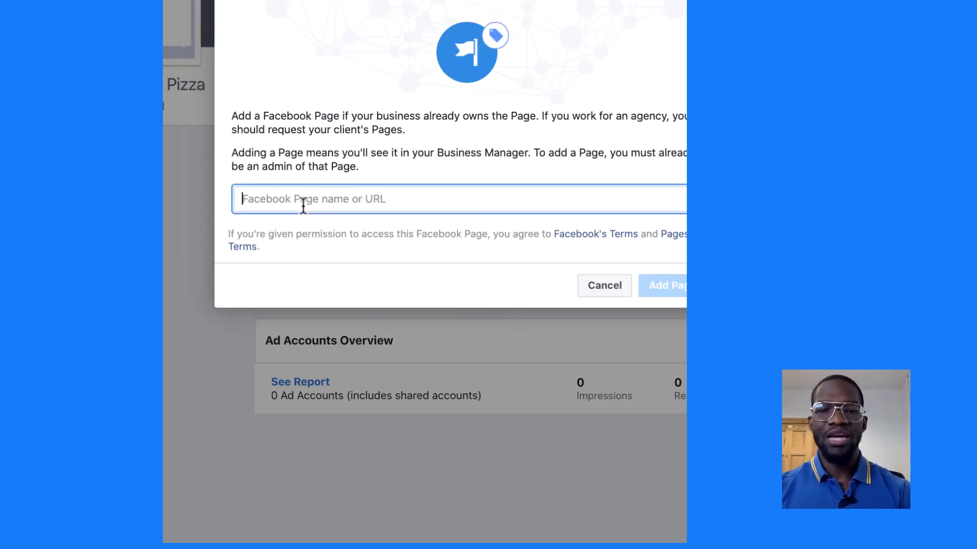
{"action": "type", "text": "yum"}
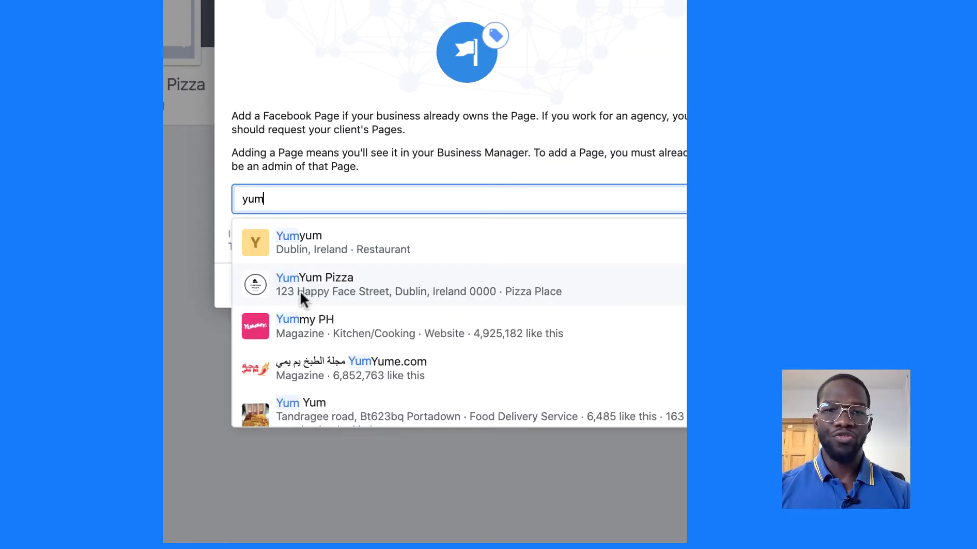
{"action": "left_click", "coordinate": [301, 288]}
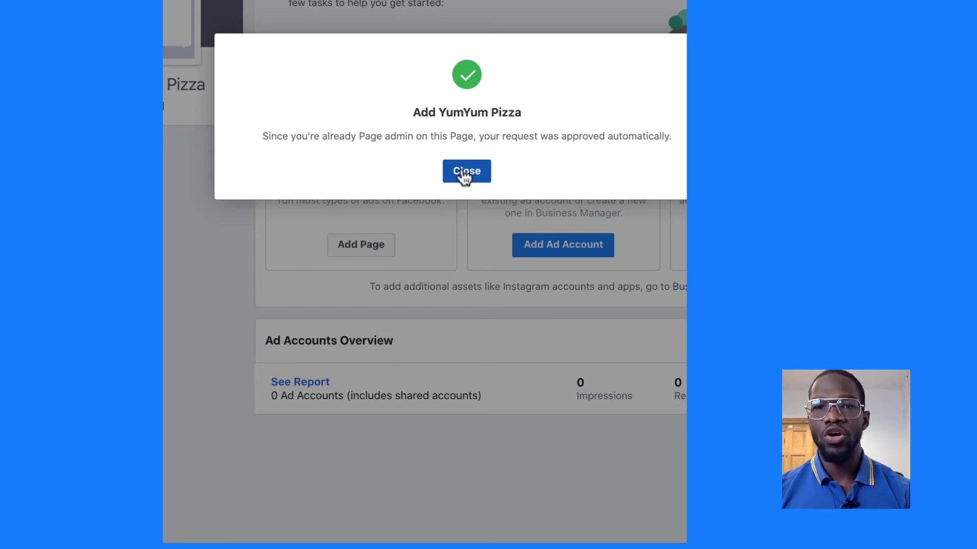
{"action": "left_click", "coordinate": [463, 173]}
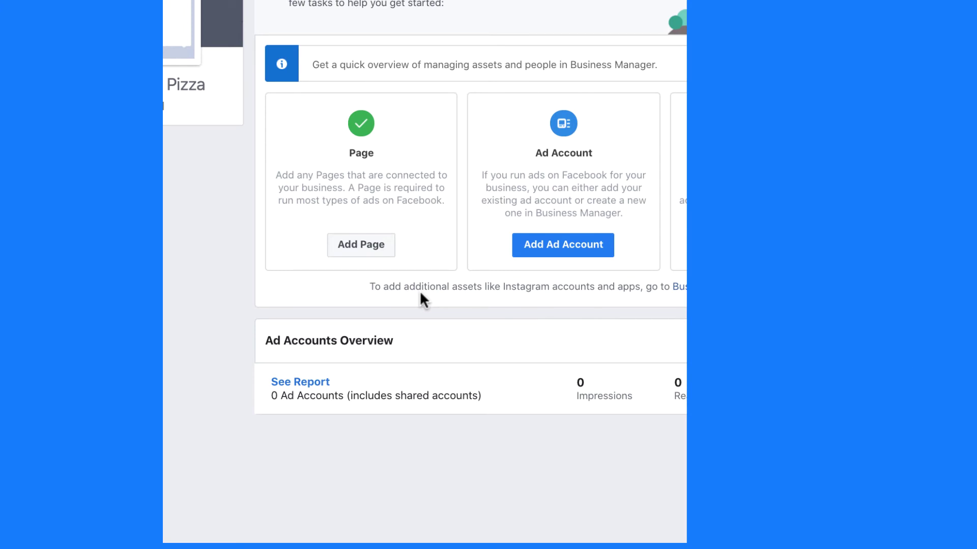
- Set up a new ad account named 'YumYum Dublin Promotion' with Euro currency
{"action": "left_click", "coordinate": [549, 251]}
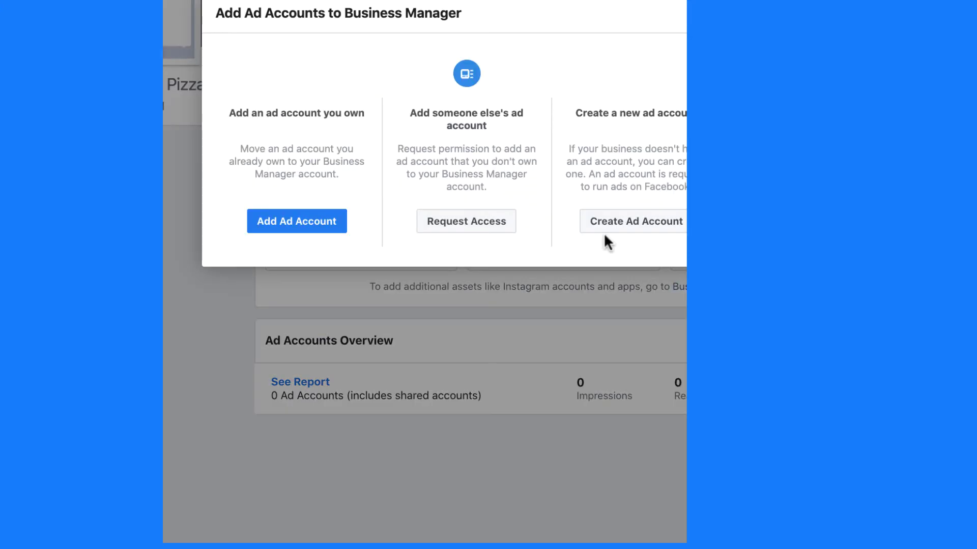
{"action": "left_click", "coordinate": [630, 224]}
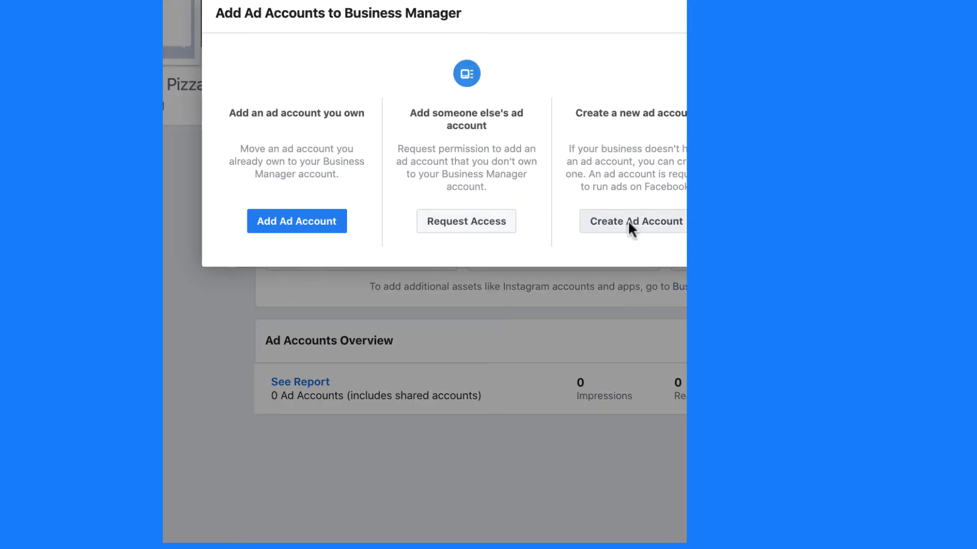
{"action": "left_click", "coordinate": [523, 249]}
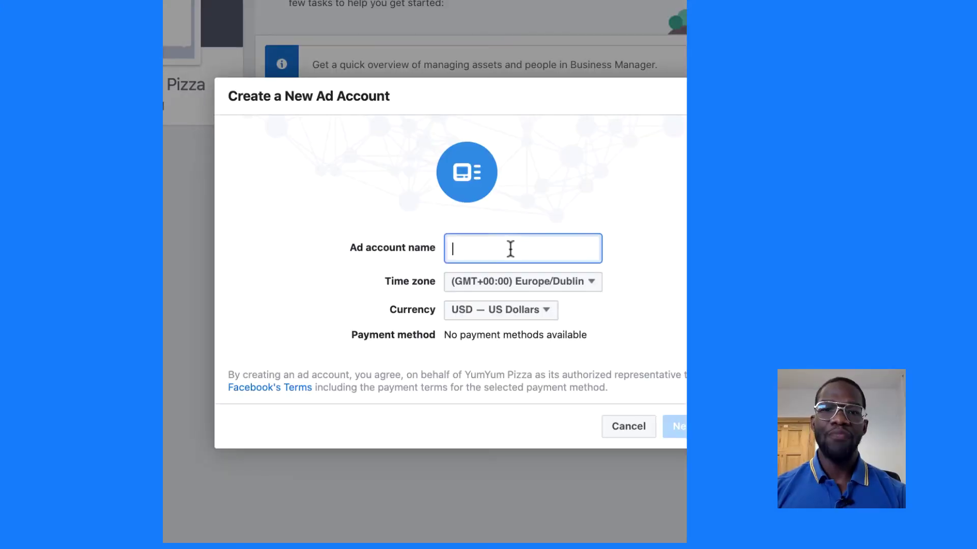
{"action": "type", "text": "Yu"}
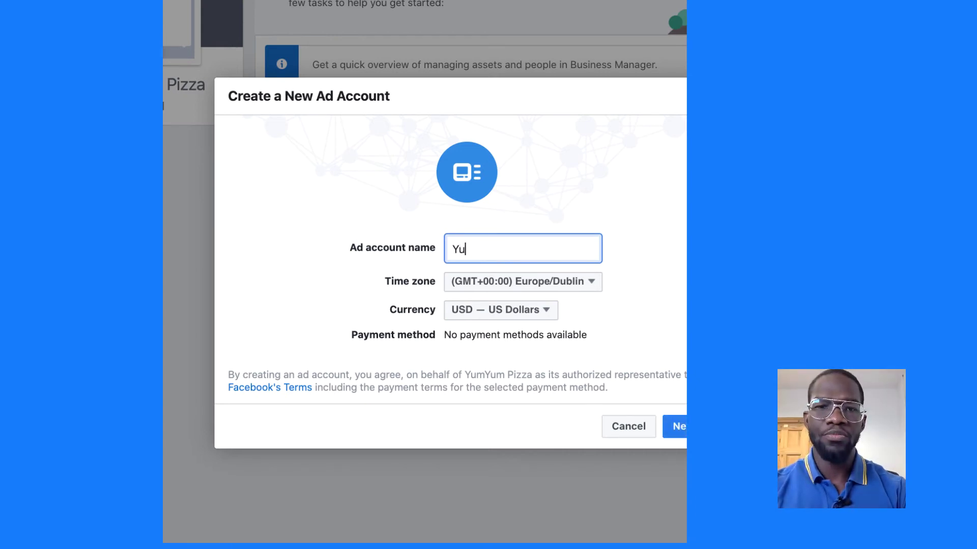
{"action": "type", "text": "mYum Dublin Promotion"}
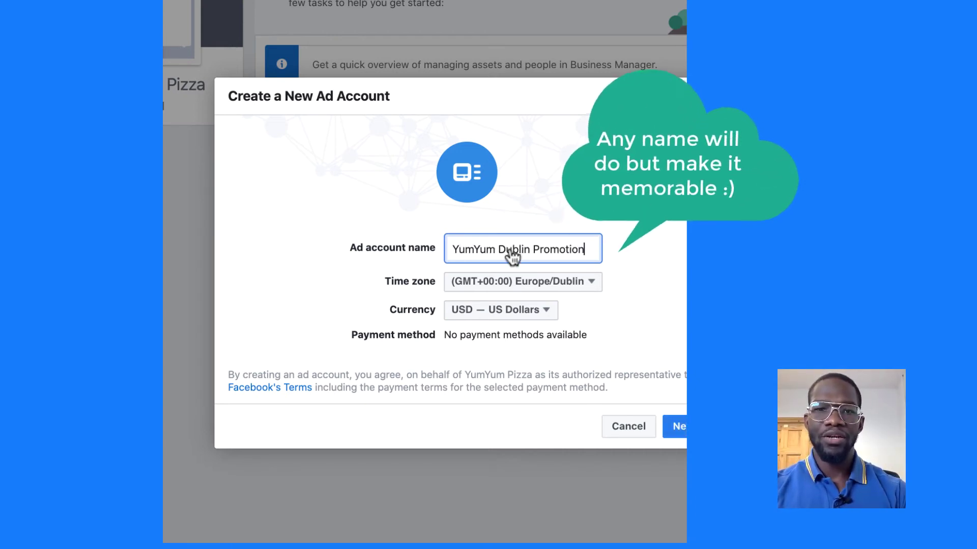
{"action": "left_click", "coordinate": [468, 308]}
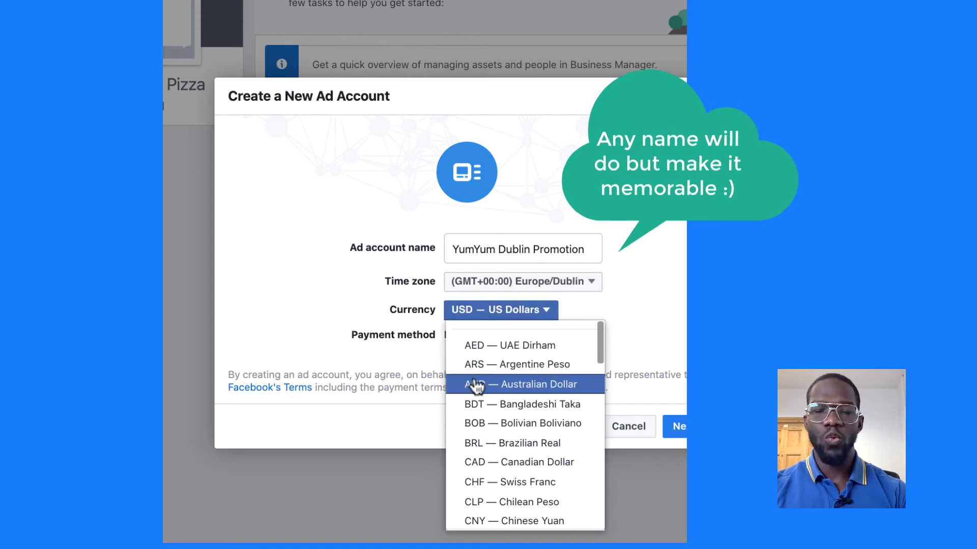
{"action": "type", "text": "eur"}
{"action": "key", "text": "Return"}
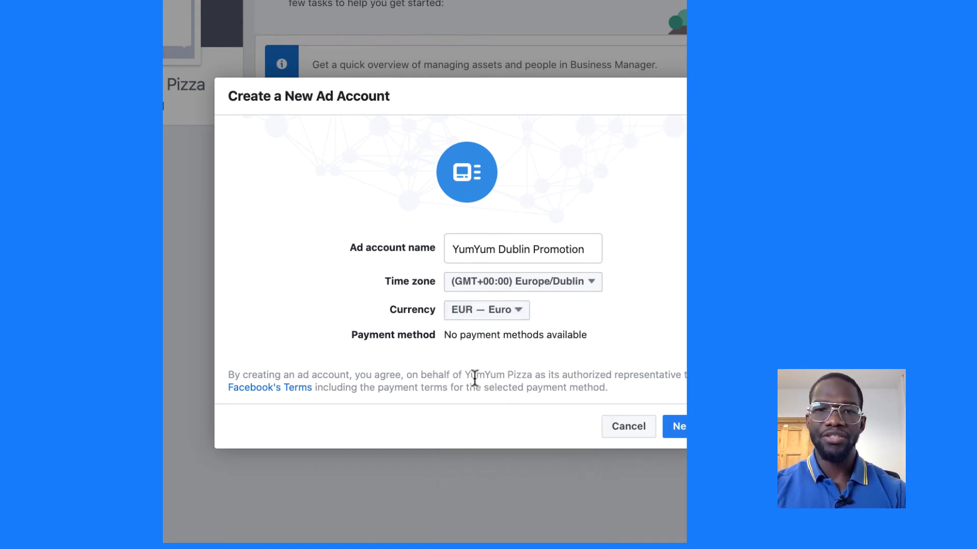
{"action": "left_click", "coordinate": [671, 426]}
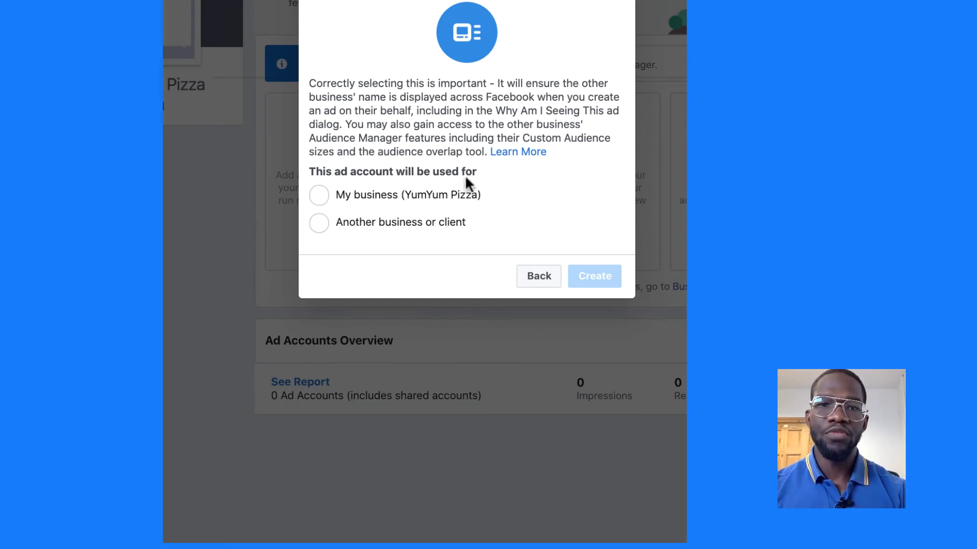
- Create it for YumYum Pizza's own use and give the owner Manage Ad Account access
{"action": "left_click", "coordinate": [328, 196]}
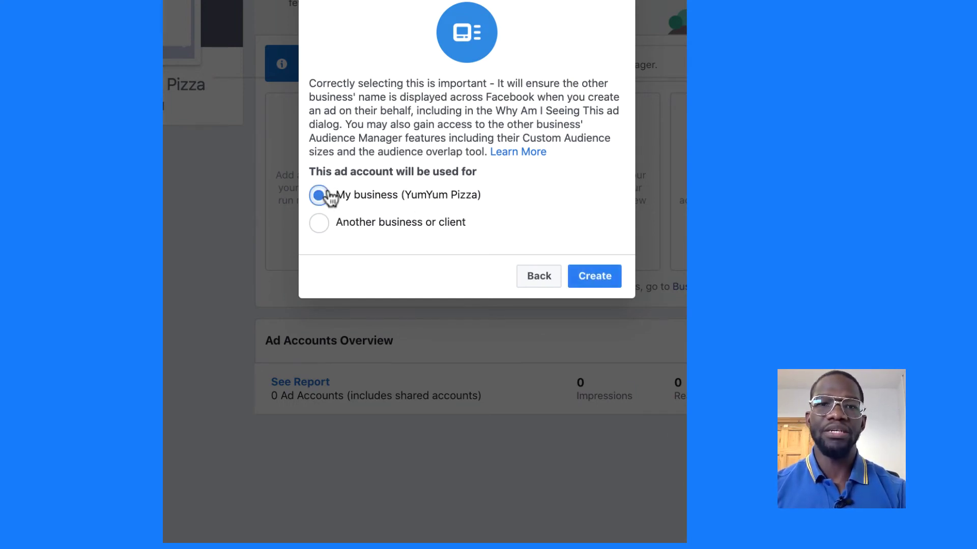
{"action": "left_click", "coordinate": [579, 280]}
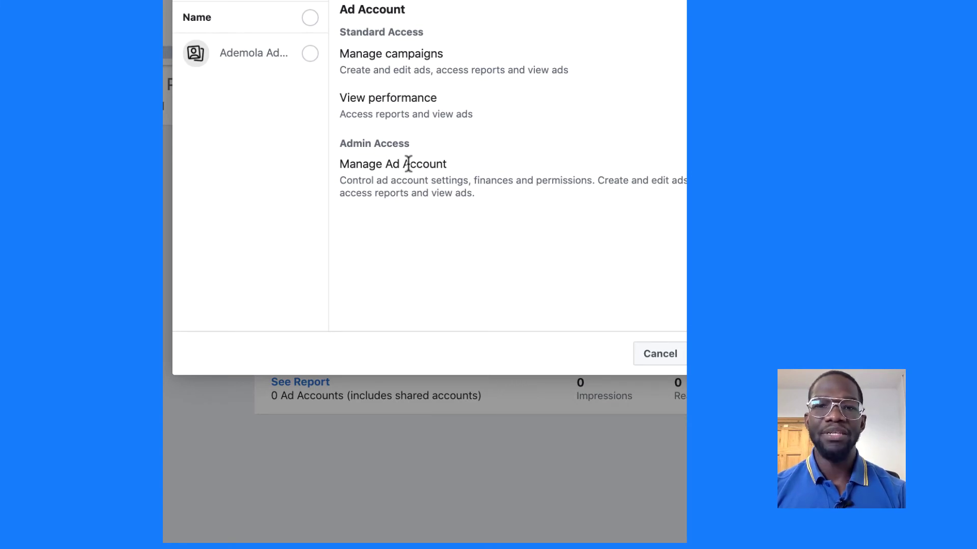
{"action": "left_click", "coordinate": [310, 53]}
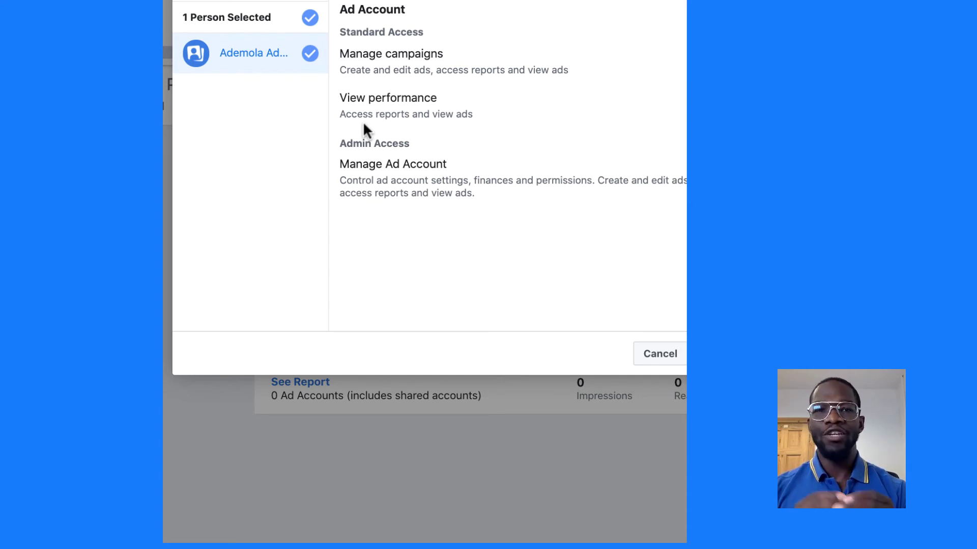
{"action": "left_click", "coordinate": [379, 168]}
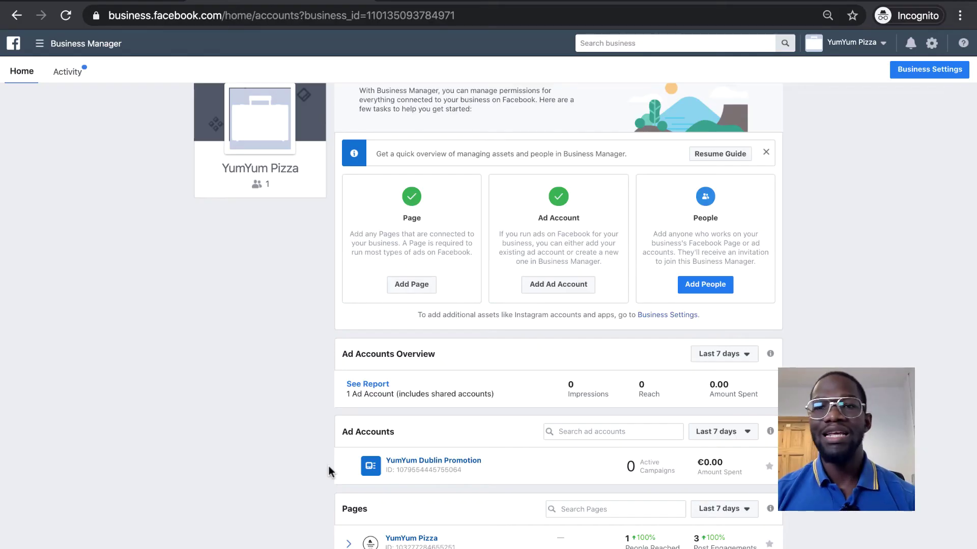
- Start a new invitation, leave admin access off, and enter the invitee's e-mail address
{"action": "scroll", "coordinate": [329, 472], "scroll_direction": "up", "scroll_amount": 1}
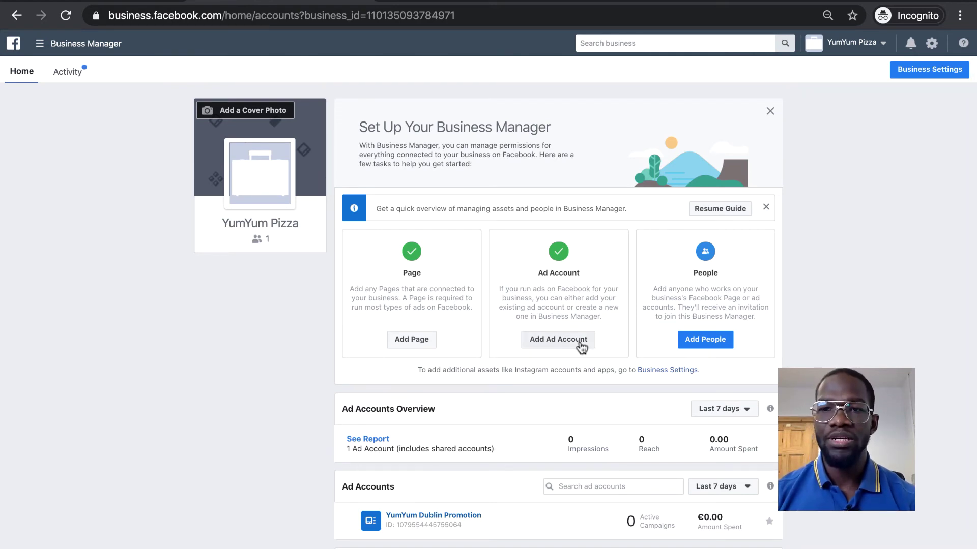
{"action": "left_click", "coordinate": [688, 347]}
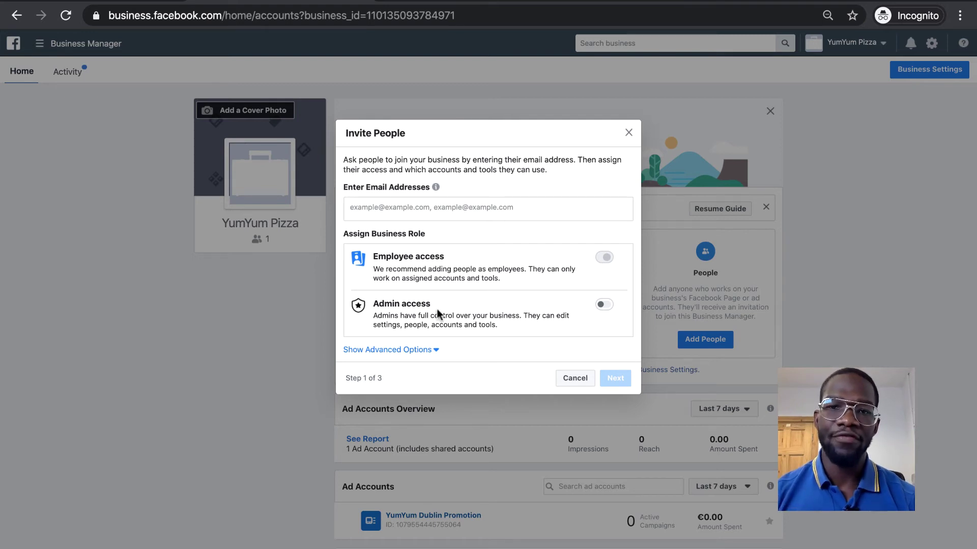
{"action": "left_click", "coordinate": [602, 306]}
{"action": "left_click", "coordinate": [603, 297]}
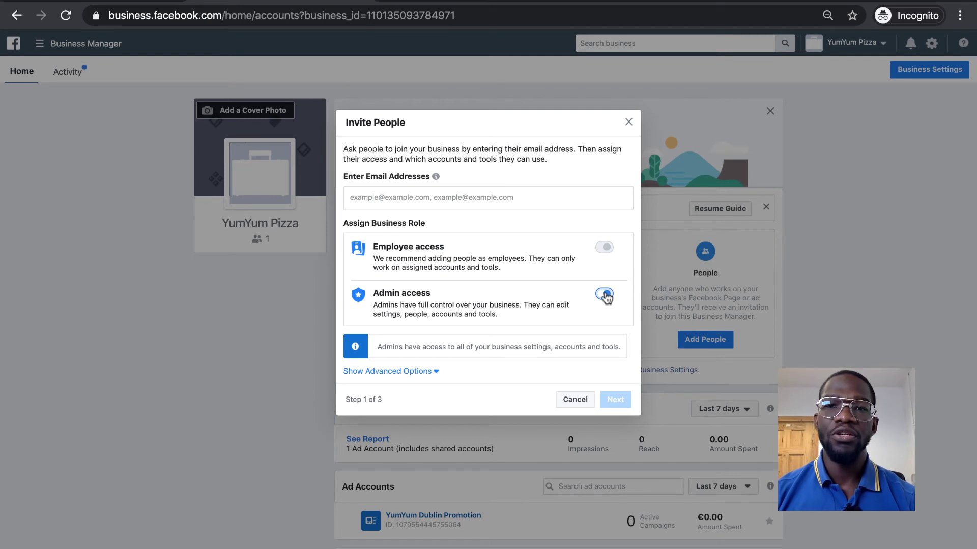
{"action": "left_click", "coordinate": [443, 208]}
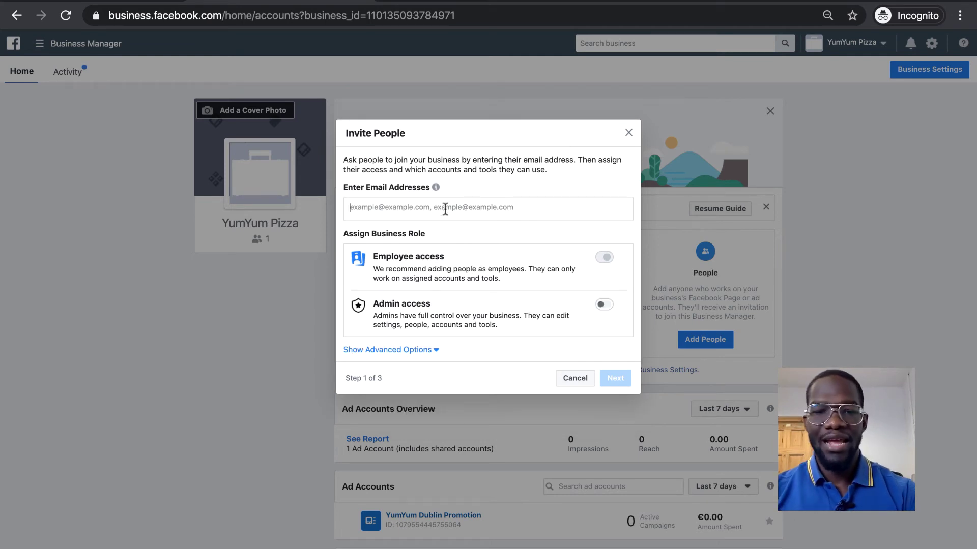
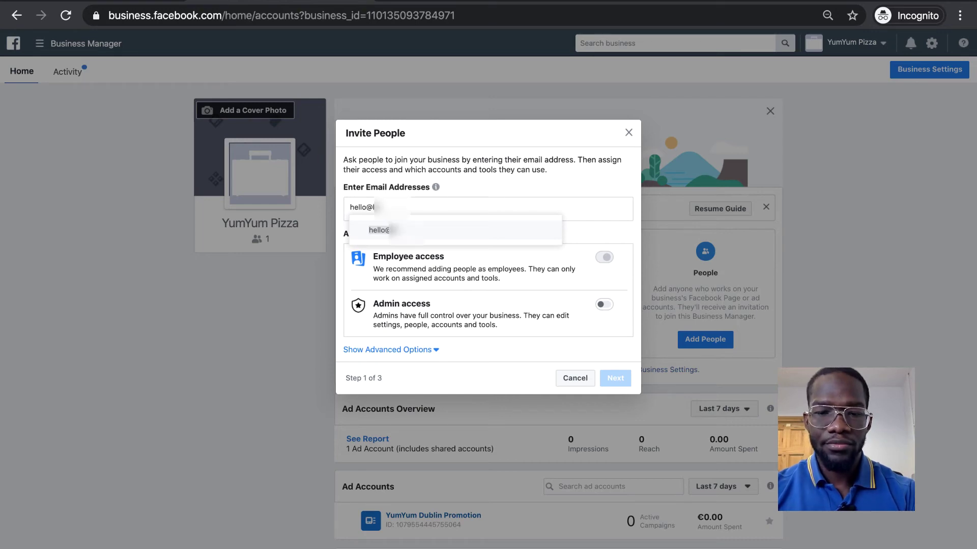
{"action": "key", "text": "Return"}
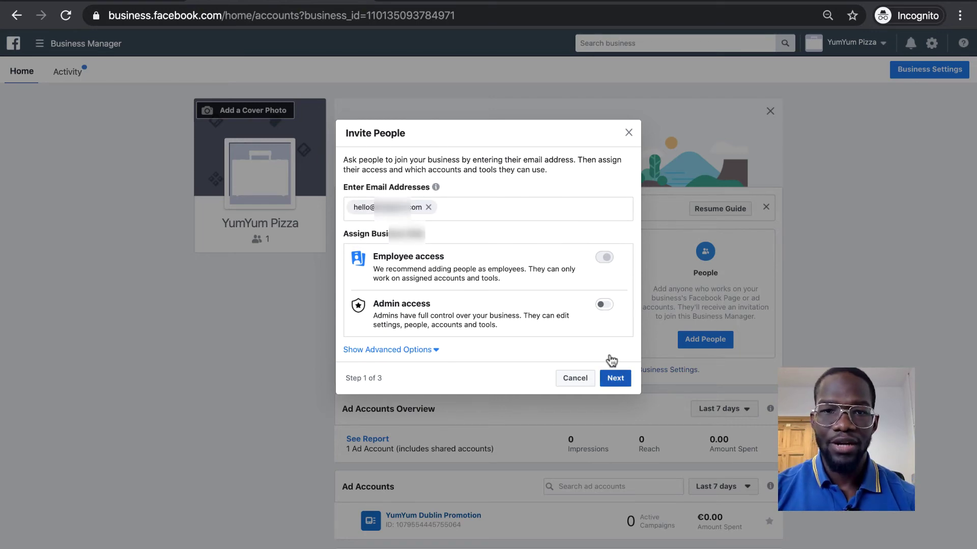
- Give the invitee Publish content permission on the YumYum Pizza Page
{"action": "left_click", "coordinate": [616, 383]}
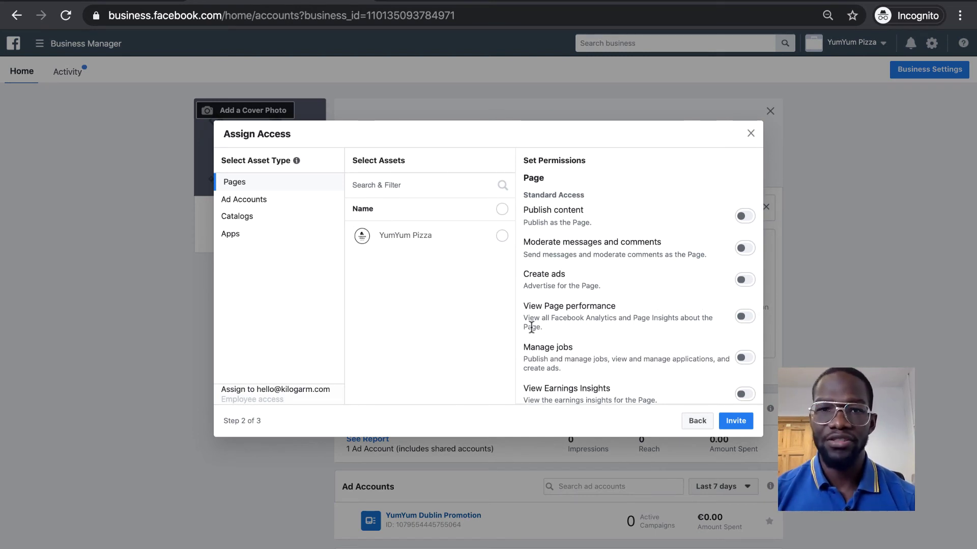
{"action": "left_click", "coordinate": [501, 237]}
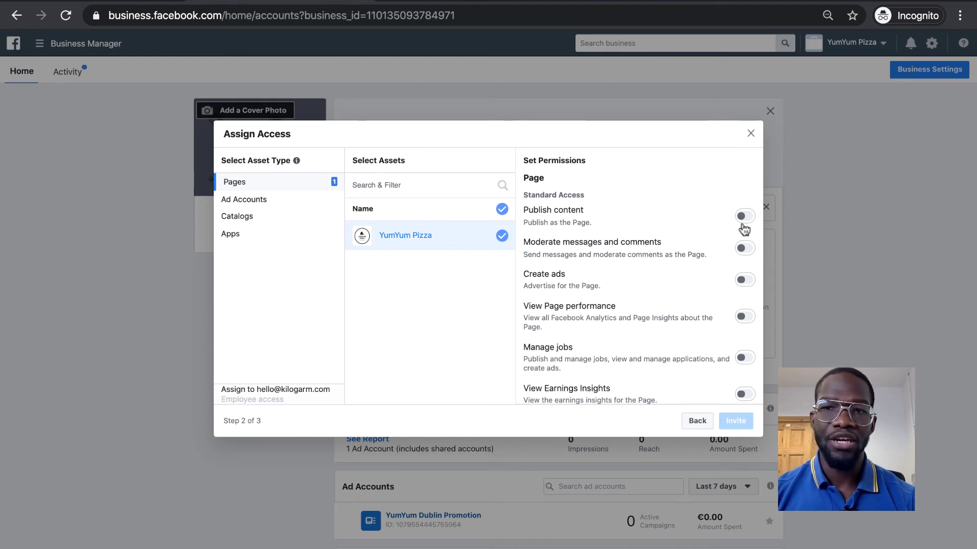
{"action": "left_click", "coordinate": [744, 218]}
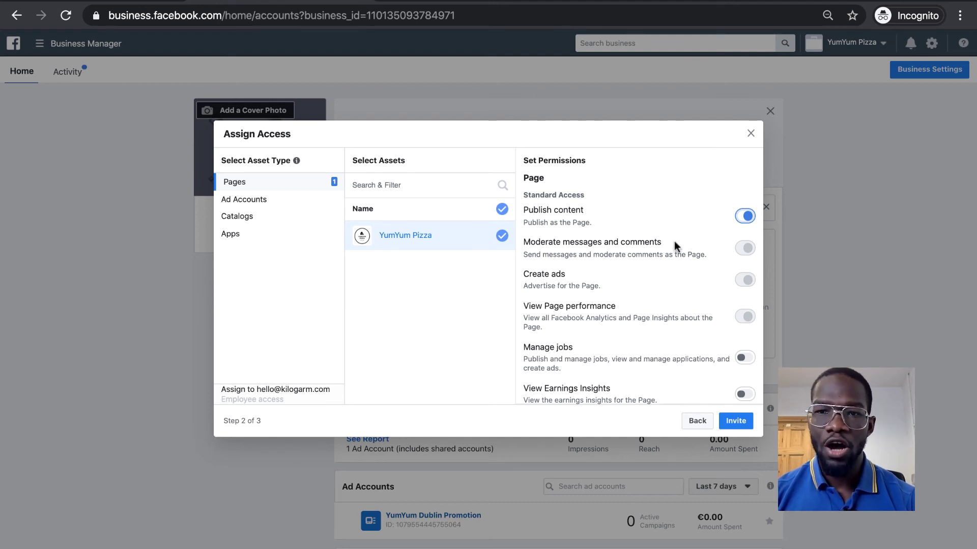
{"action": "scroll", "coordinate": [656, 263], "scroll_direction": "down", "scroll_amount": 3}
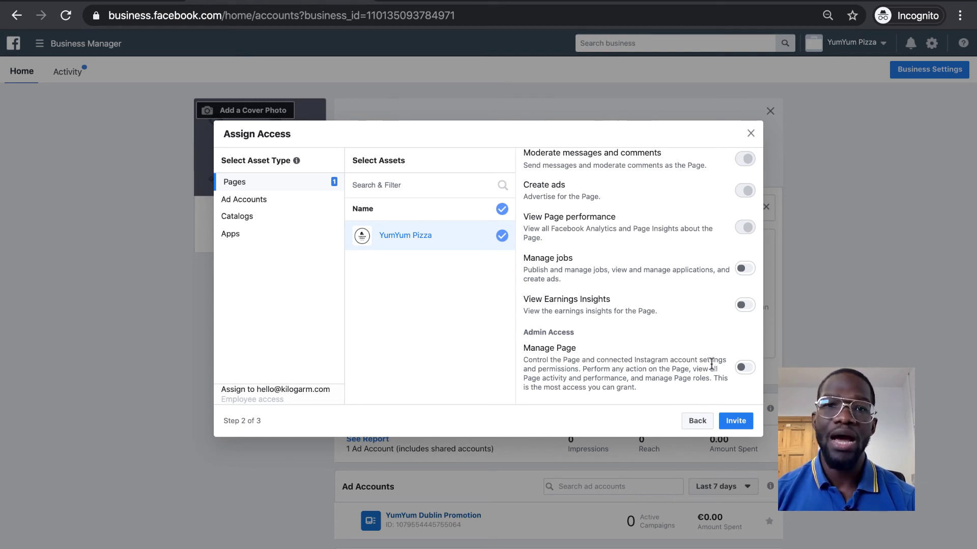
{"action": "scroll", "coordinate": [659, 352], "scroll_direction": "up", "scroll_amount": 2}
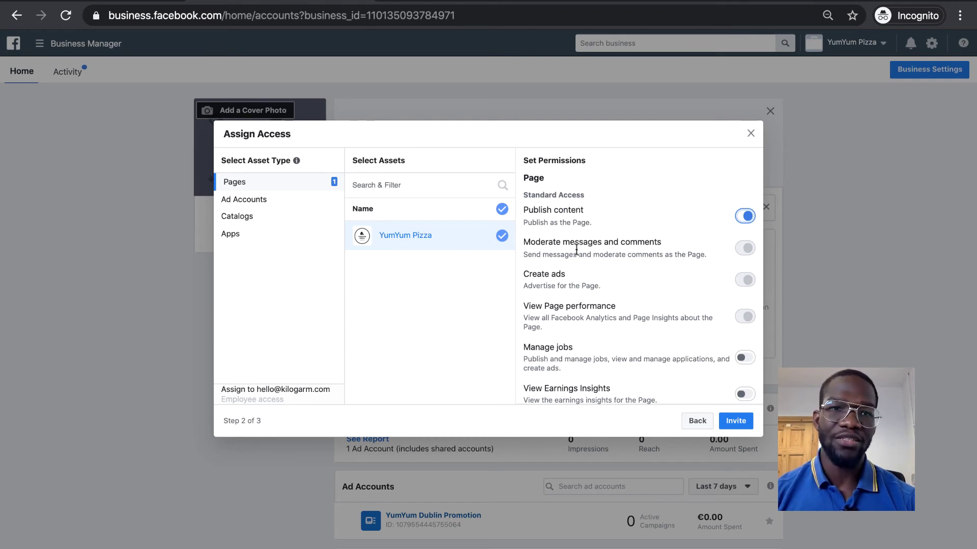
- Grant full Manage Ad Account control of YumYum Dublin Promotion and send the invitation
{"action": "left_click", "coordinate": [250, 202]}
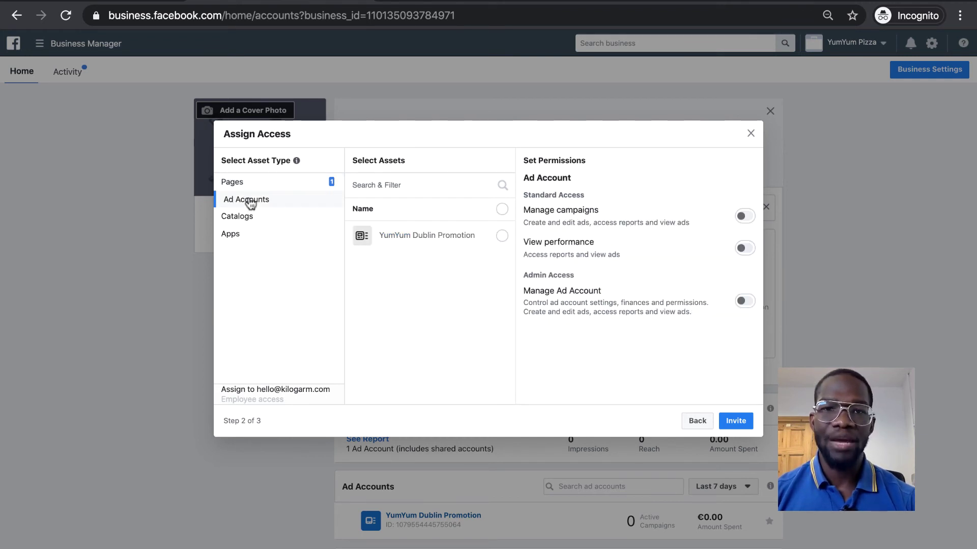
{"action": "left_click", "coordinate": [502, 236]}
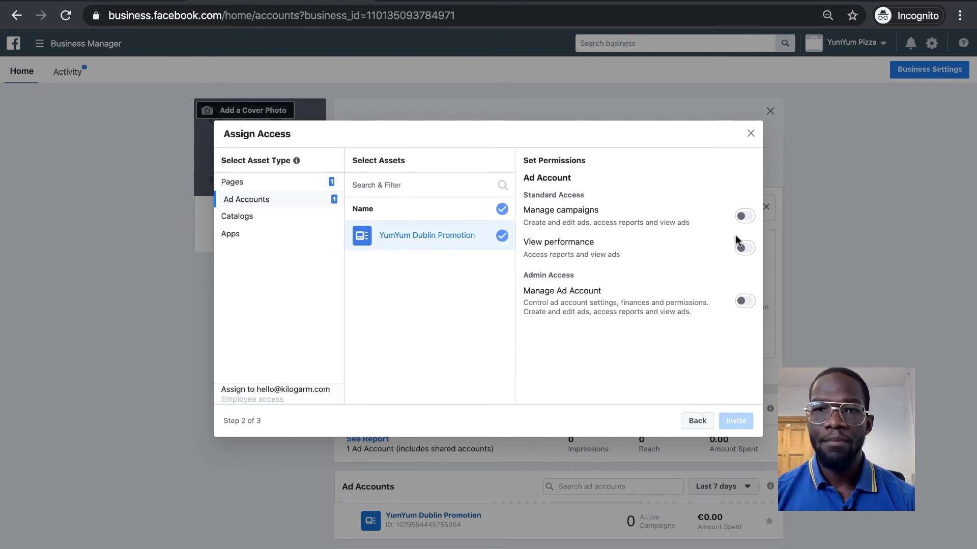
{"action": "left_click", "coordinate": [742, 219]}
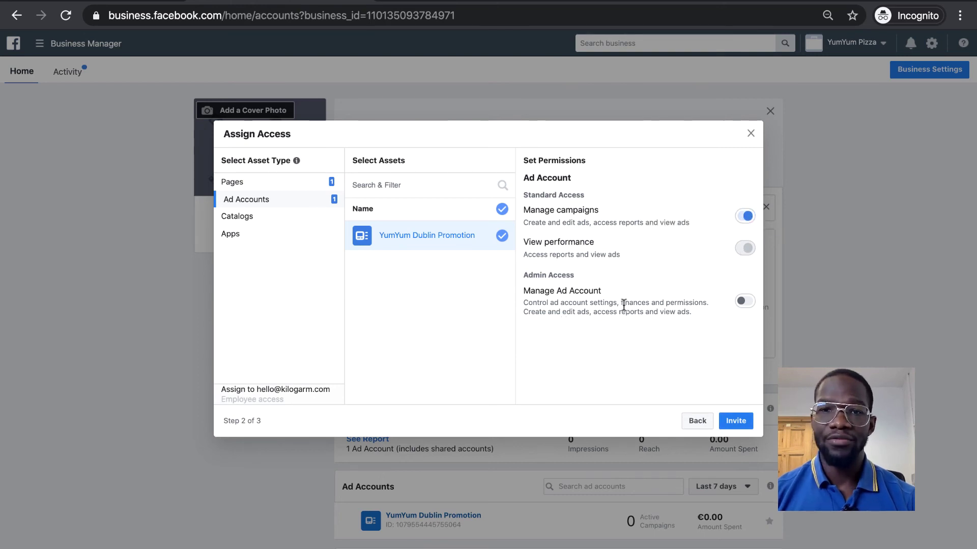
{"action": "left_click", "coordinate": [742, 304]}
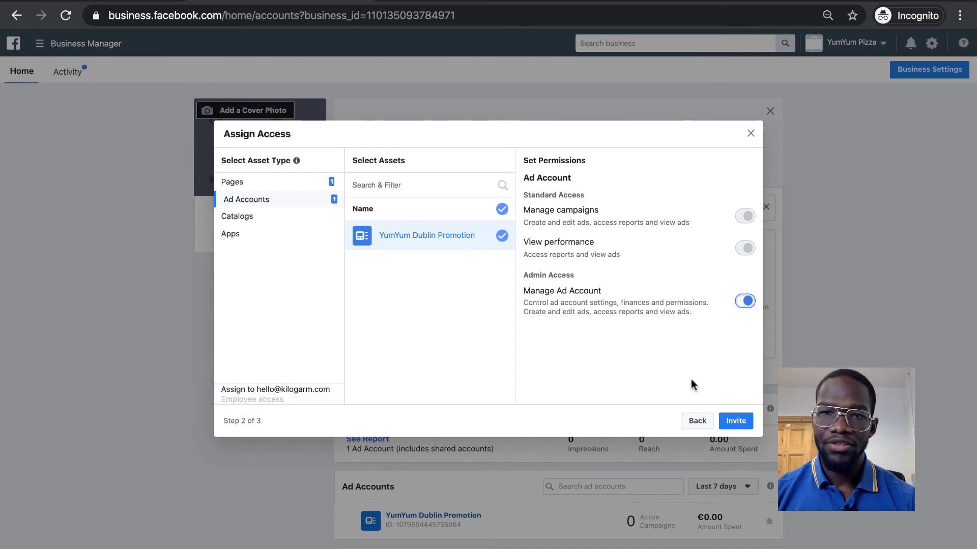
{"action": "left_click", "coordinate": [732, 423]}
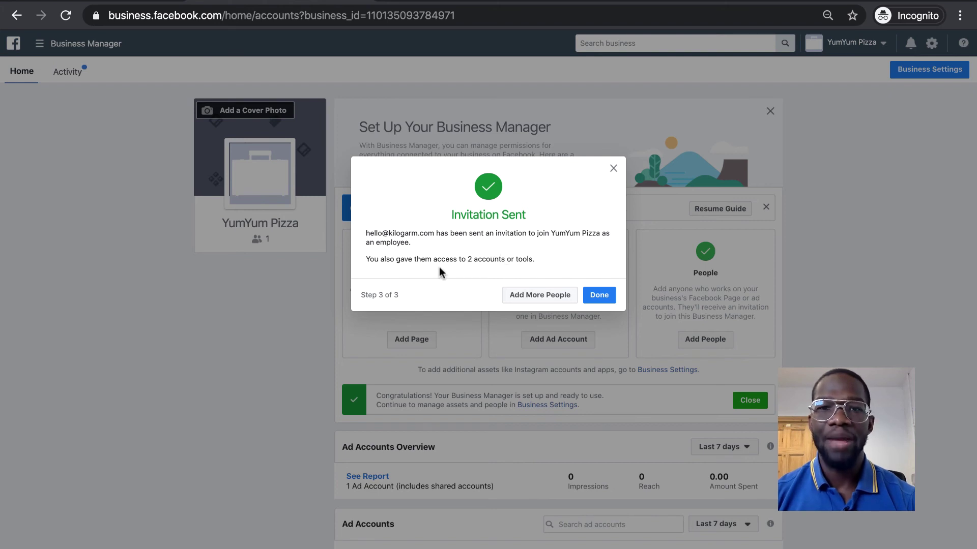
- Check the empty Instagram Accounts page in Business Settings, then open a blank browser tab
{"action": "left_click", "coordinate": [599, 295]}
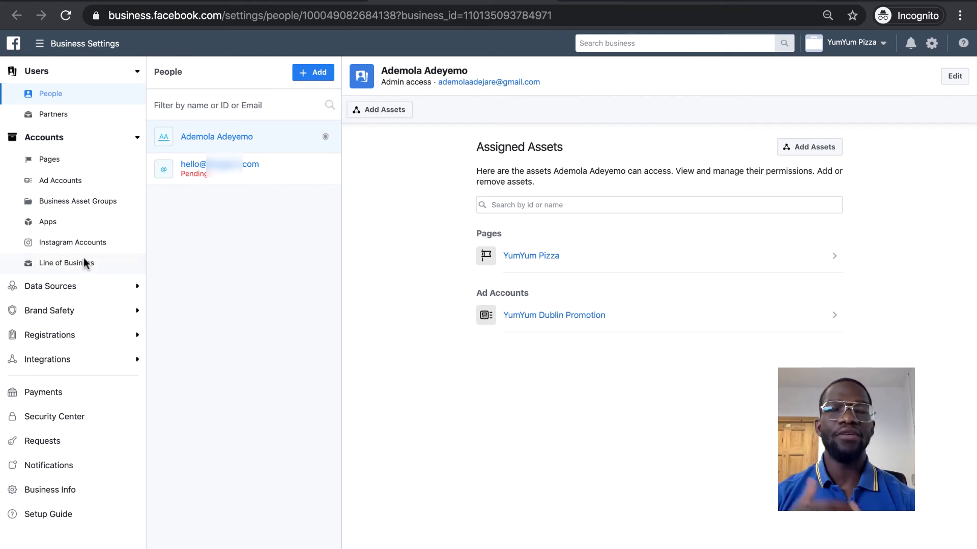
{"action": "left_click", "coordinate": [75, 244]}
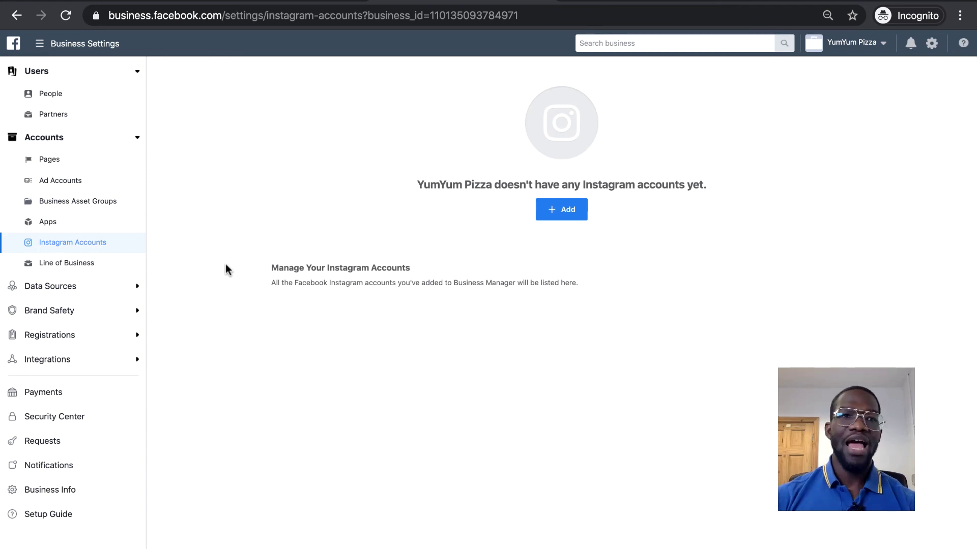
{"action": "left_click", "coordinate": [49, 44]}
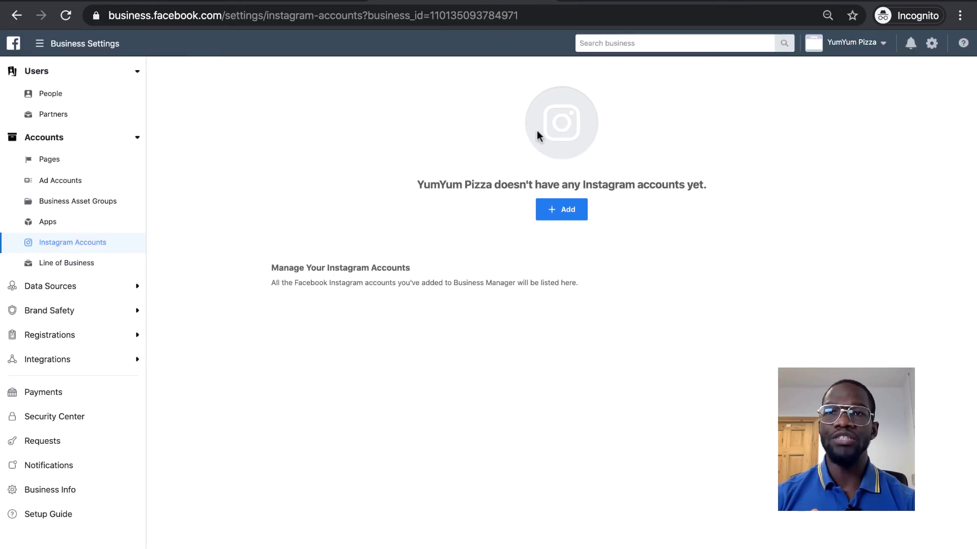
{"action": "left_click", "coordinate": [740, 1]}
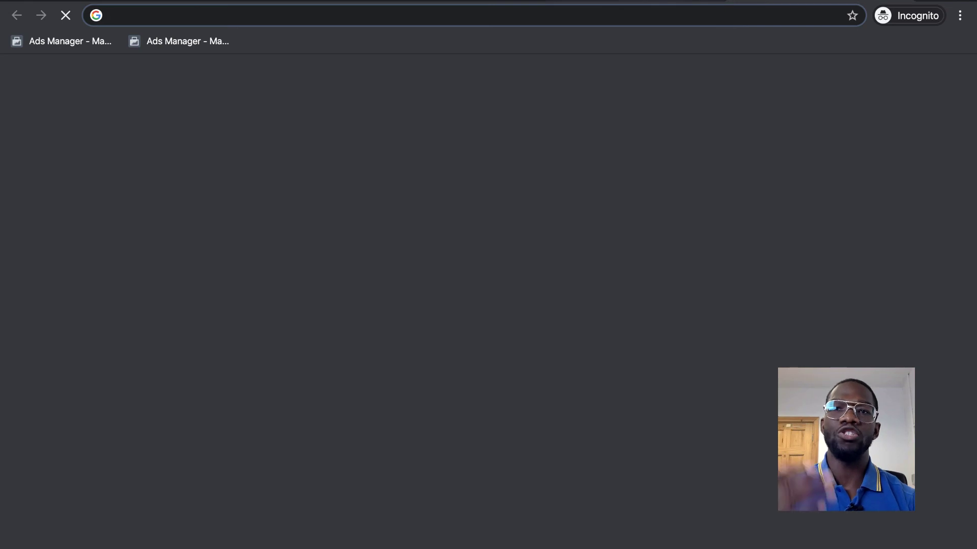
- Enter business.facebook.com in the Incognito tab's address bar, trimming off the autocompleted Ads Manager path
{"action": "type", "text": "busi"}
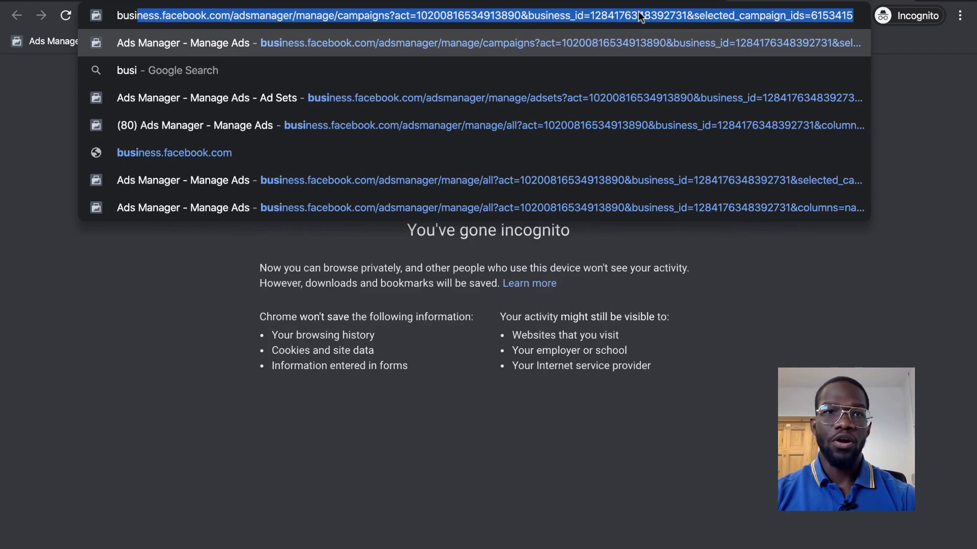
{"action": "type", "text": "ness."}
{"action": "key", "text": "Right"}
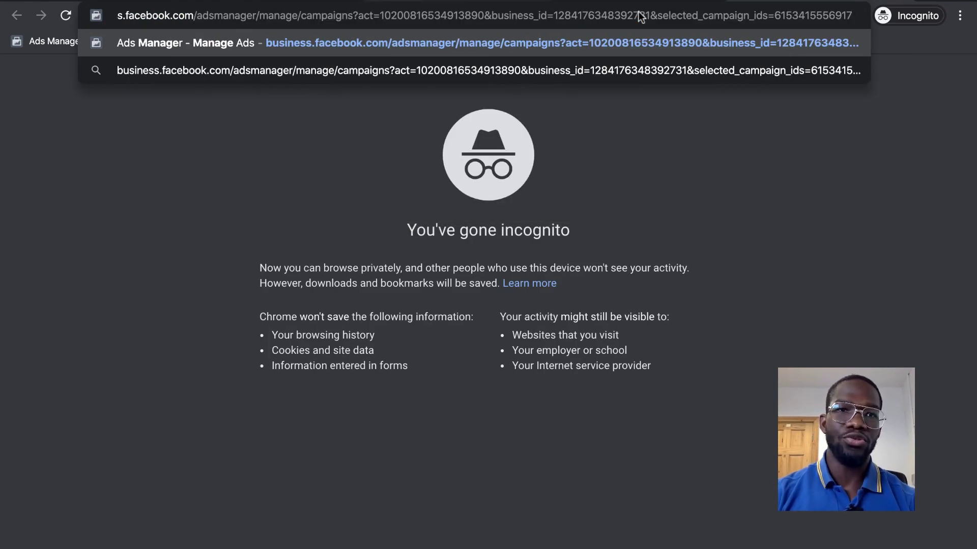
{"action": "left_click_drag", "start_coordinate": [193, 16], "coordinate": [852, 16]}
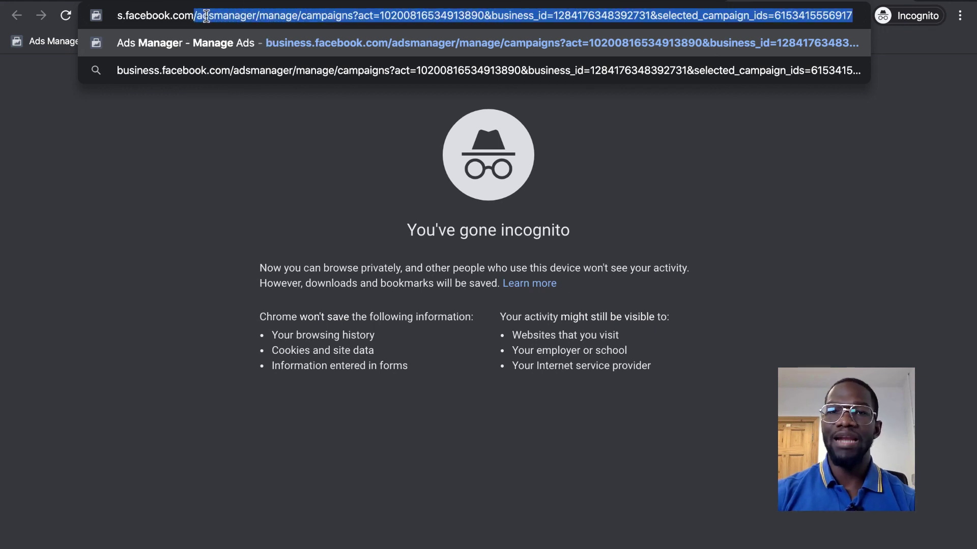
{"action": "key", "text": "BackSpace"}
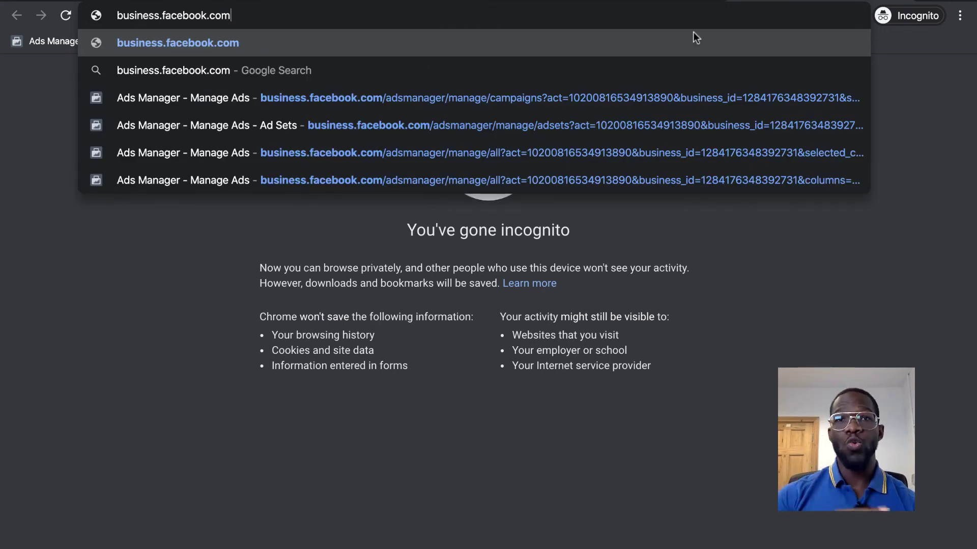